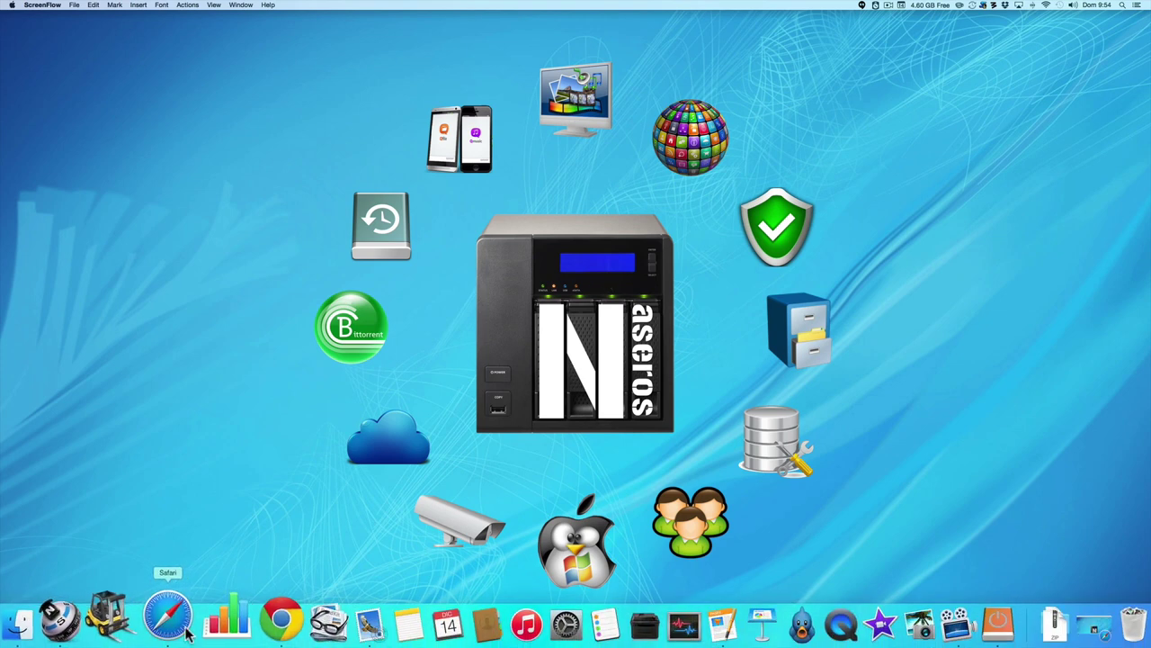
Step: Switch to Safari, open the USB printer settings under the NAS's external devices, and dismiss the external device detection dialog
left_click(175, 620)
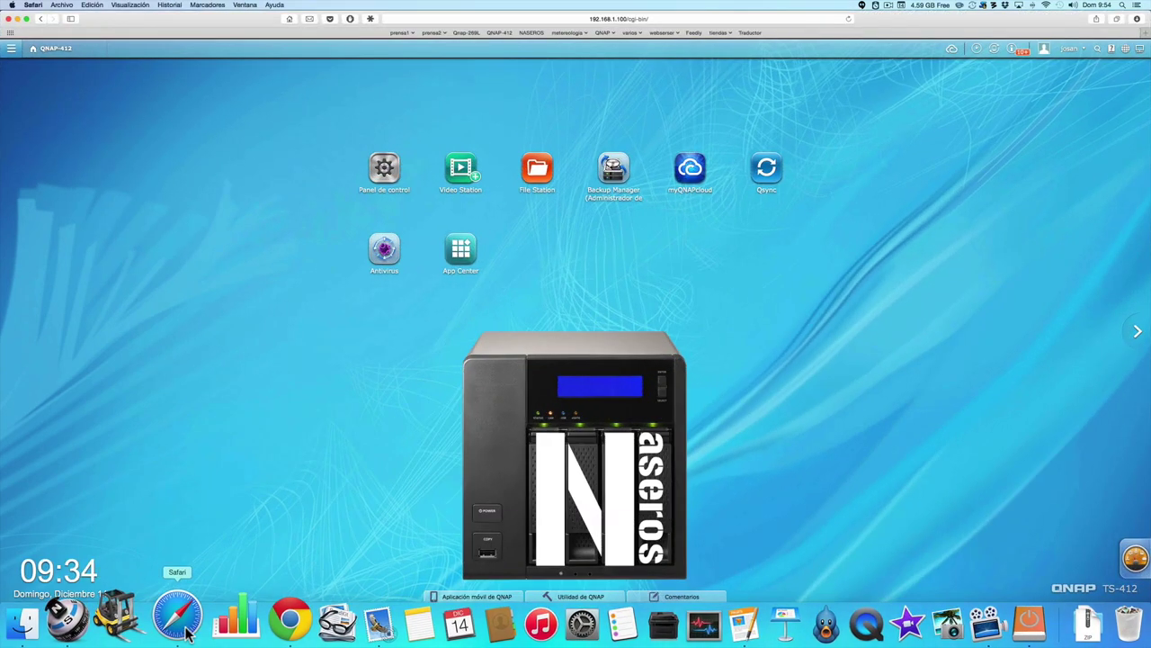
left_click(381, 172)
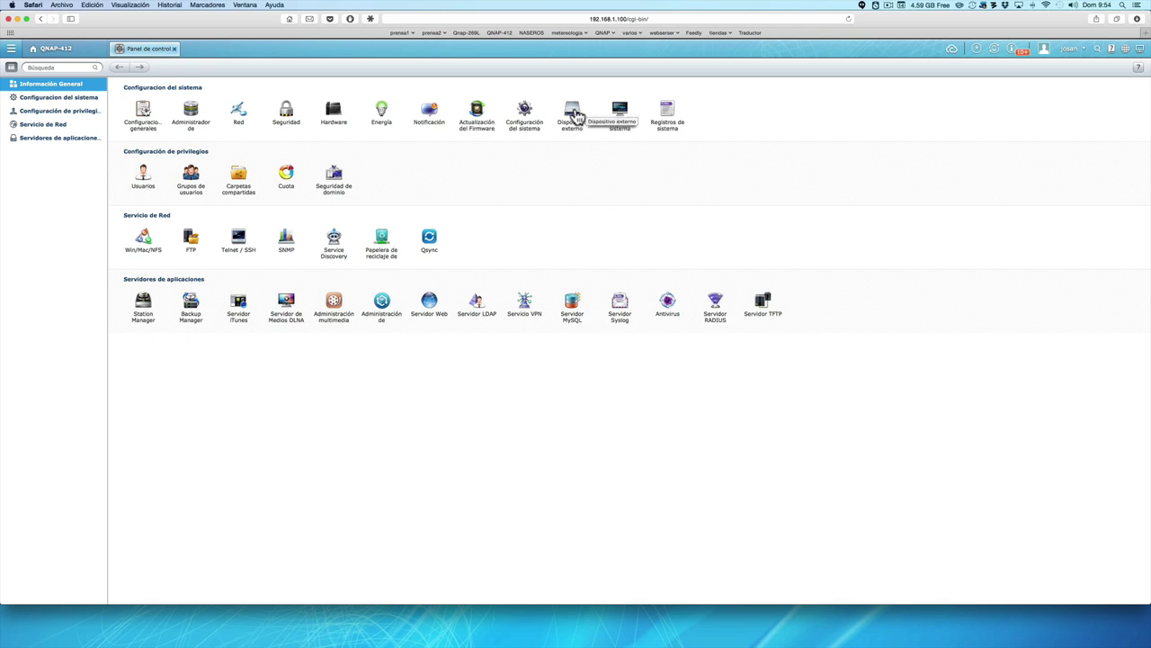
left_click(576, 114)
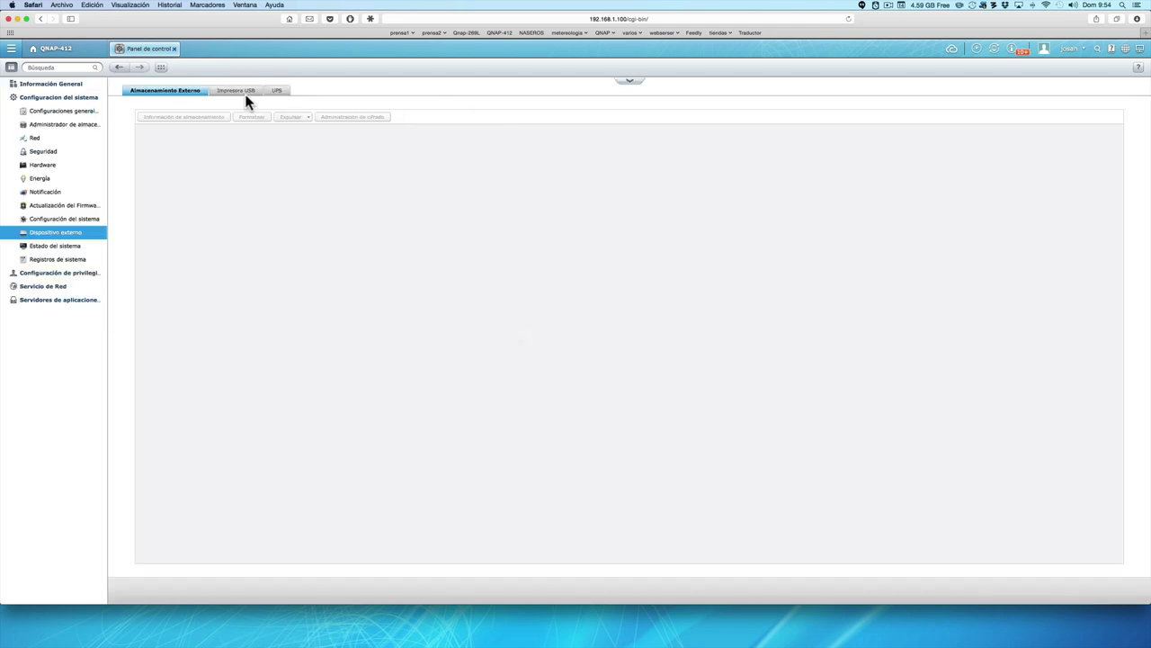
left_click(247, 97)
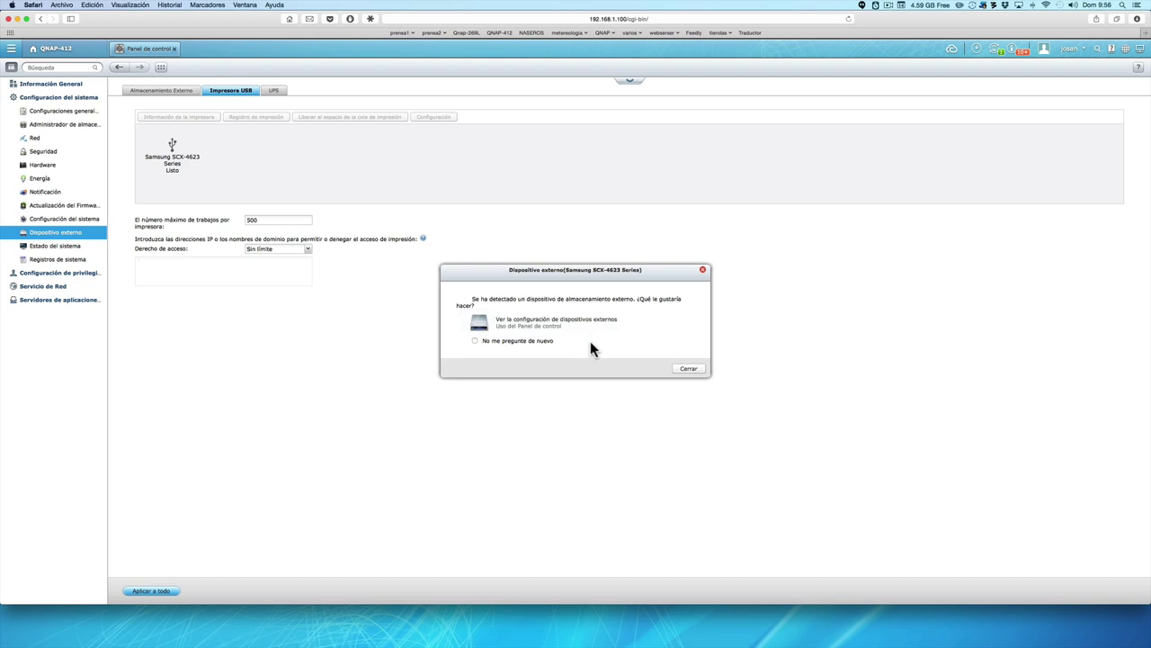
left_click(683, 371)
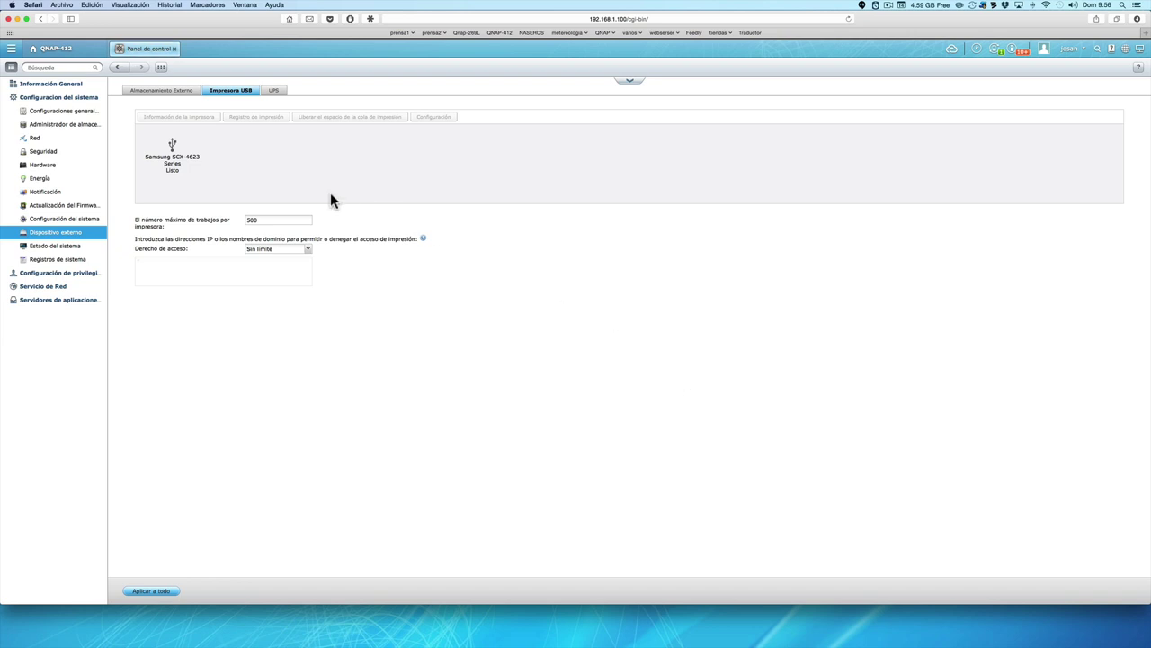
Step: Check the printer information of the connected Samsung SCX-4623 Series and close it
left_click(154, 157)
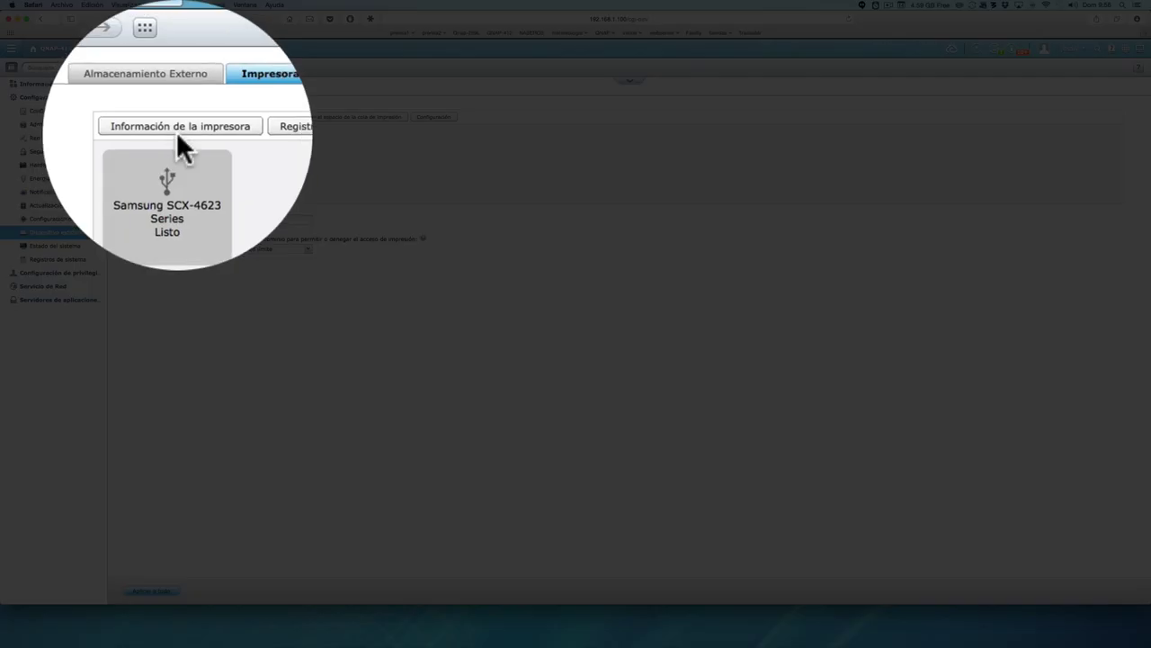
left_click(178, 117)
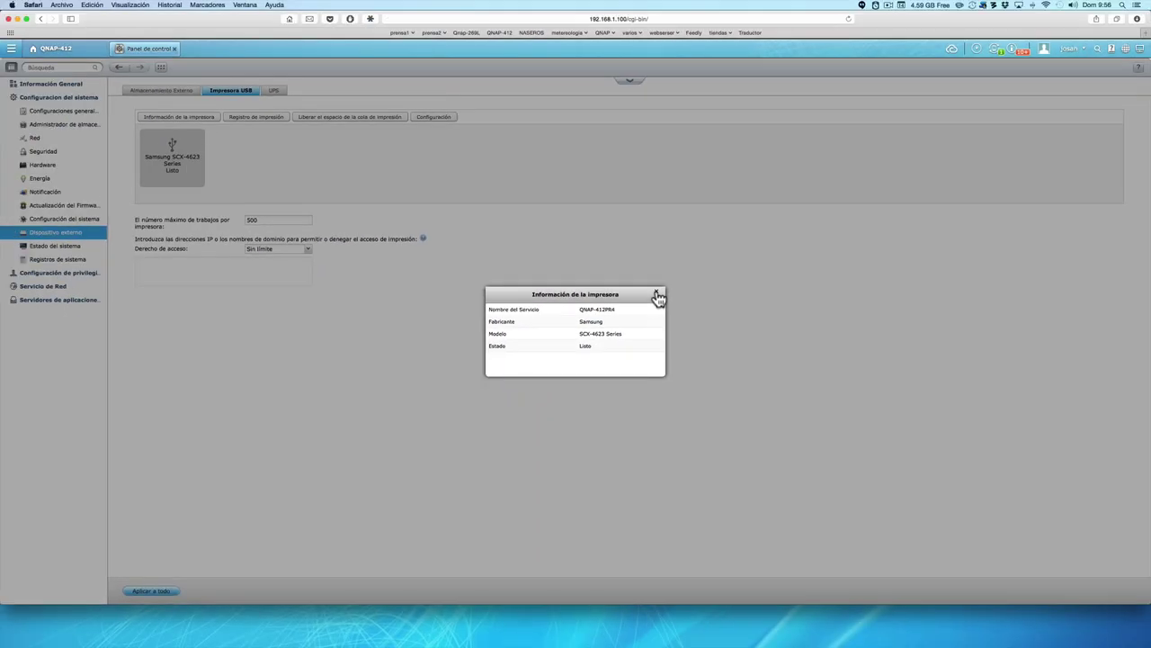
left_click(656, 294)
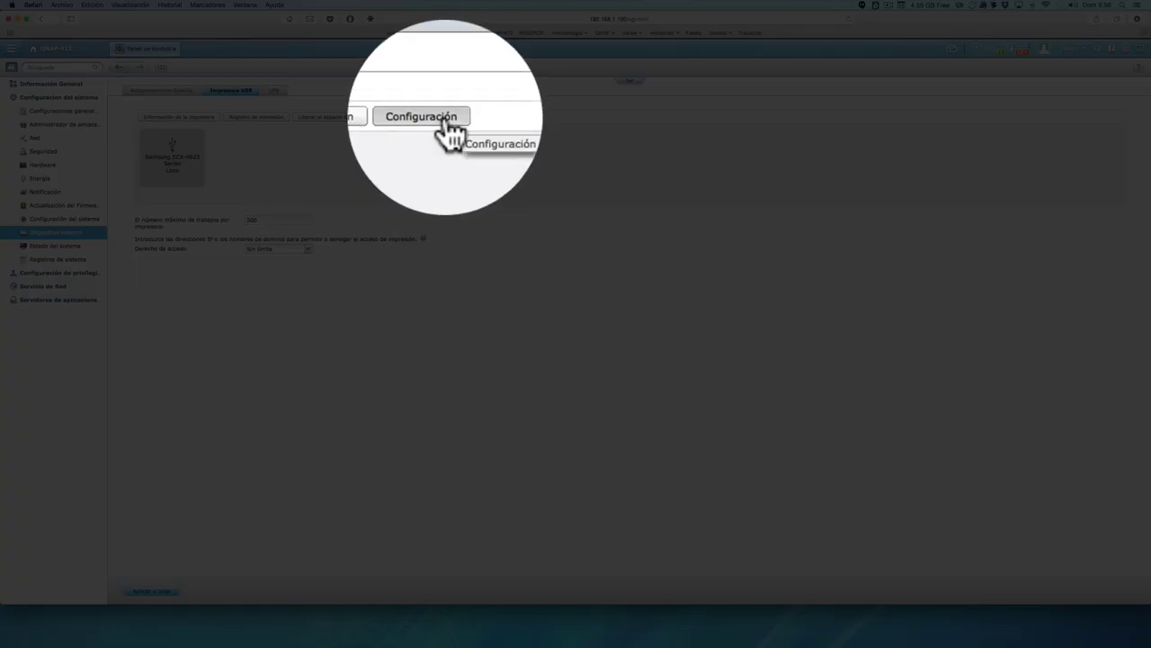
Step: Review the USB printer's Bonjour printing configuration, leave the dialog, and close the browser window
left_click(445, 116)
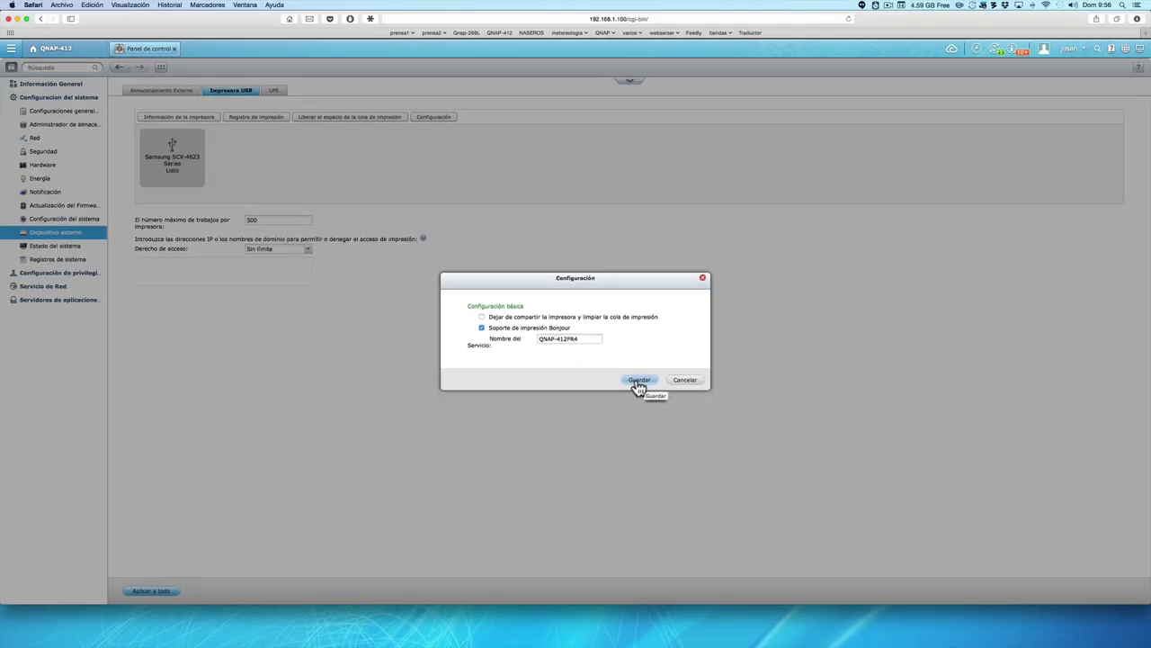
left_click(679, 414)
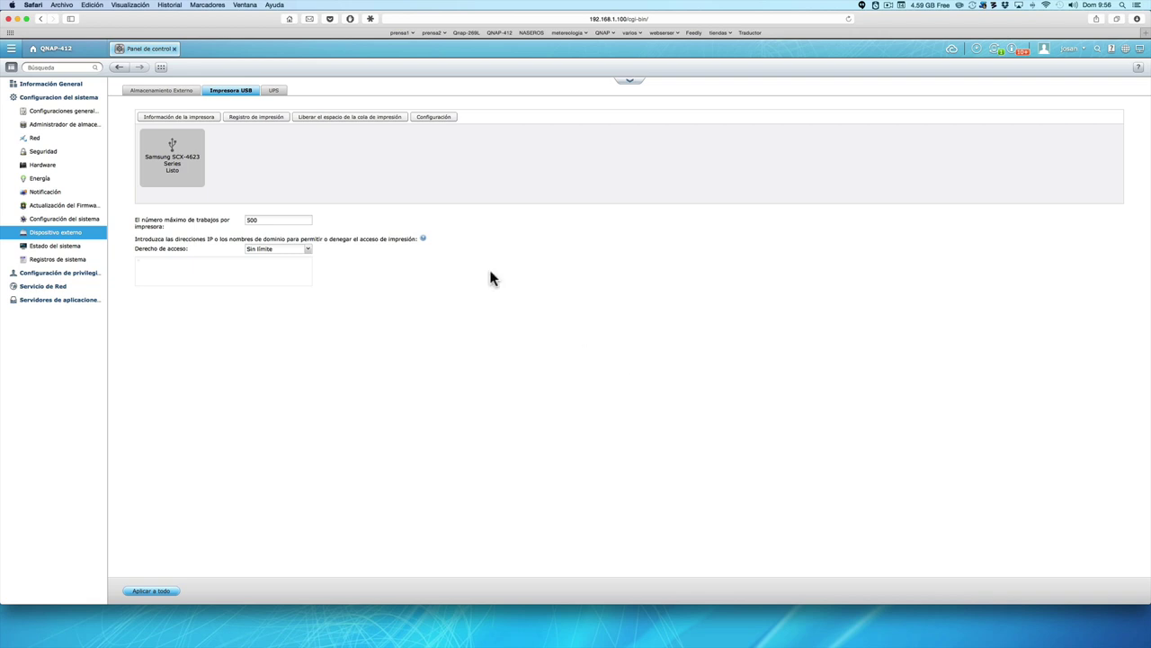
left_click(13, 19)
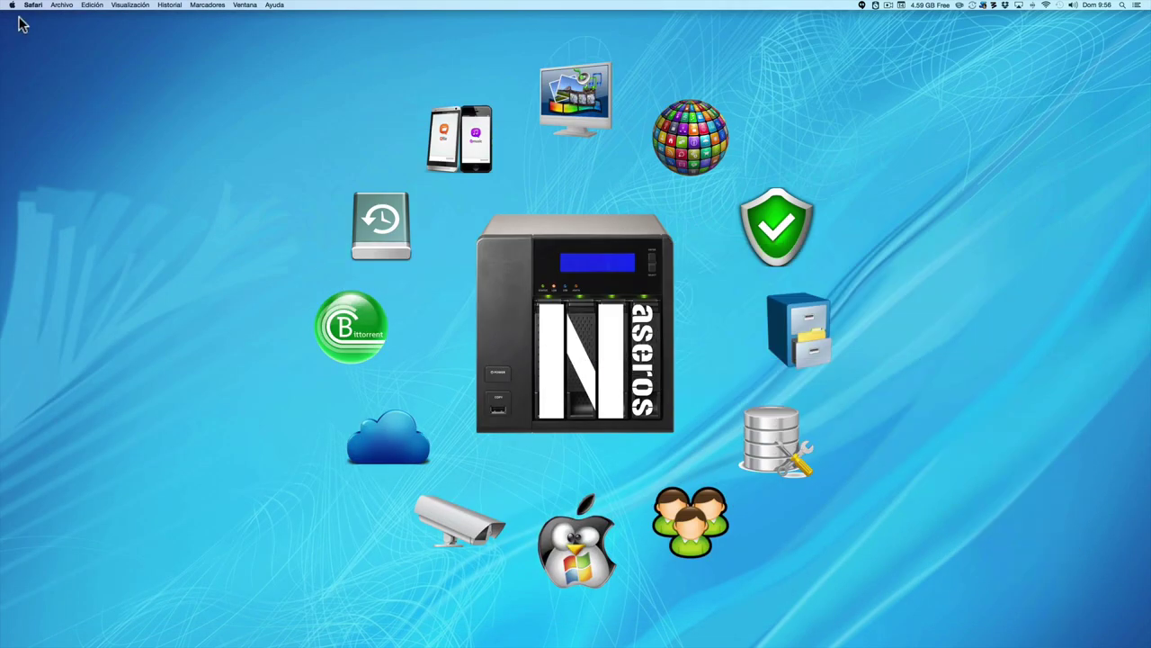
Step: Switch to System Preferences and add the Bonjour printer QNAP-412PR4(Airprint) in the printer settings, using AirPrint
mouse_move(403, 630)
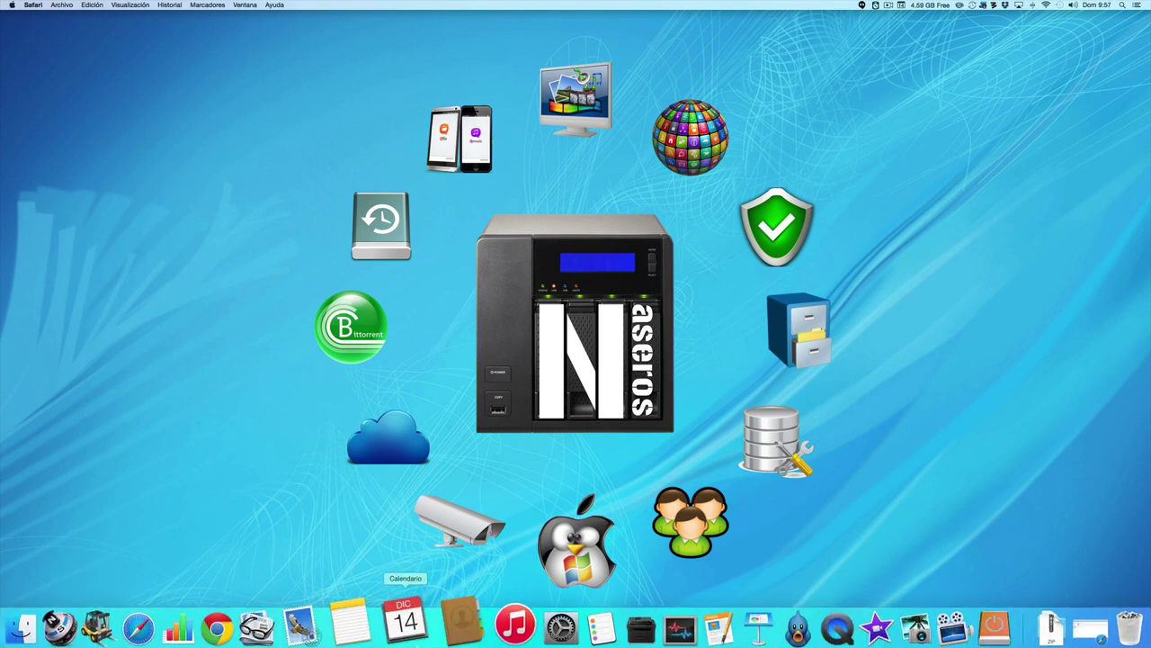
left_click(529, 632)
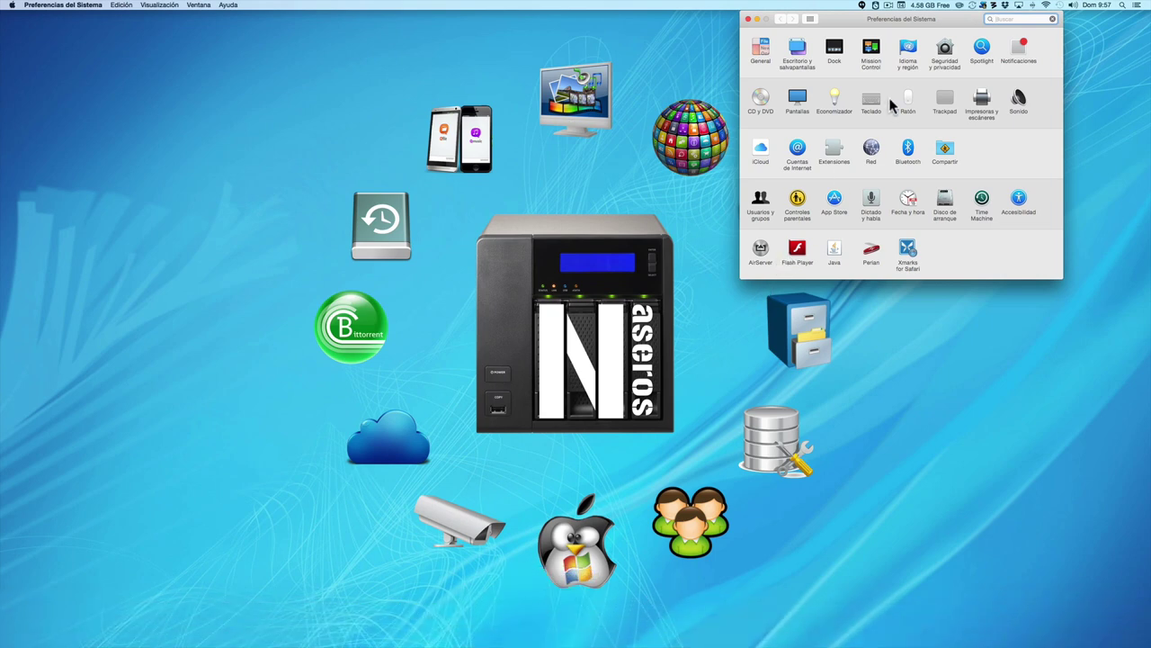
left_click(980, 100)
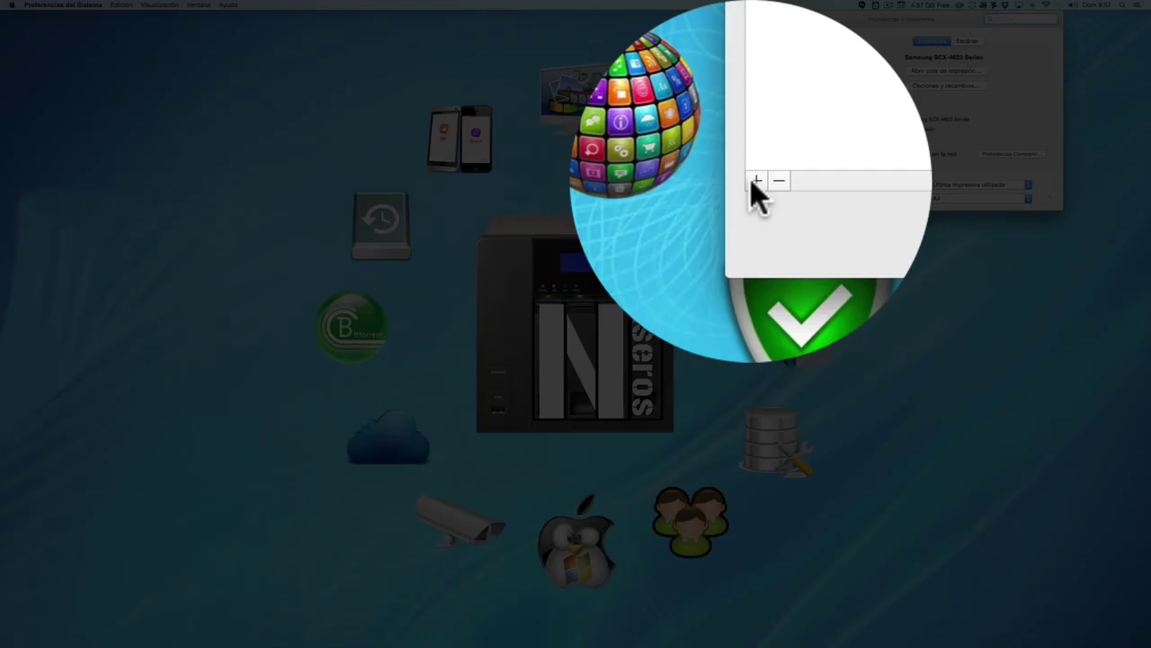
left_click(752, 168)
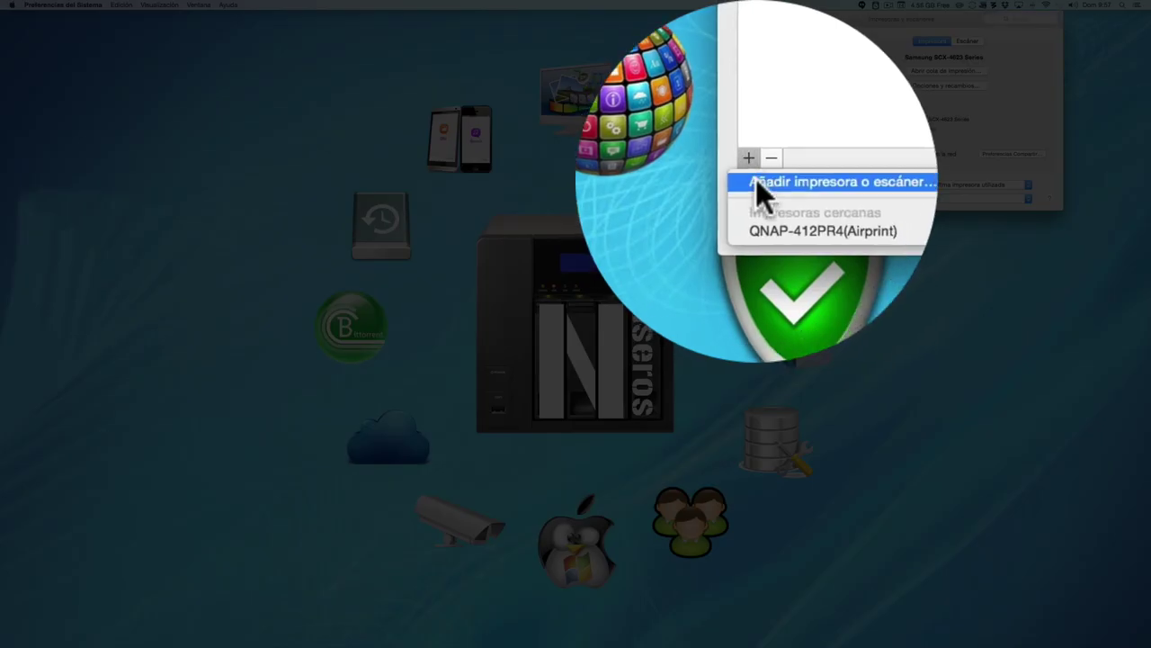
left_click(758, 183)
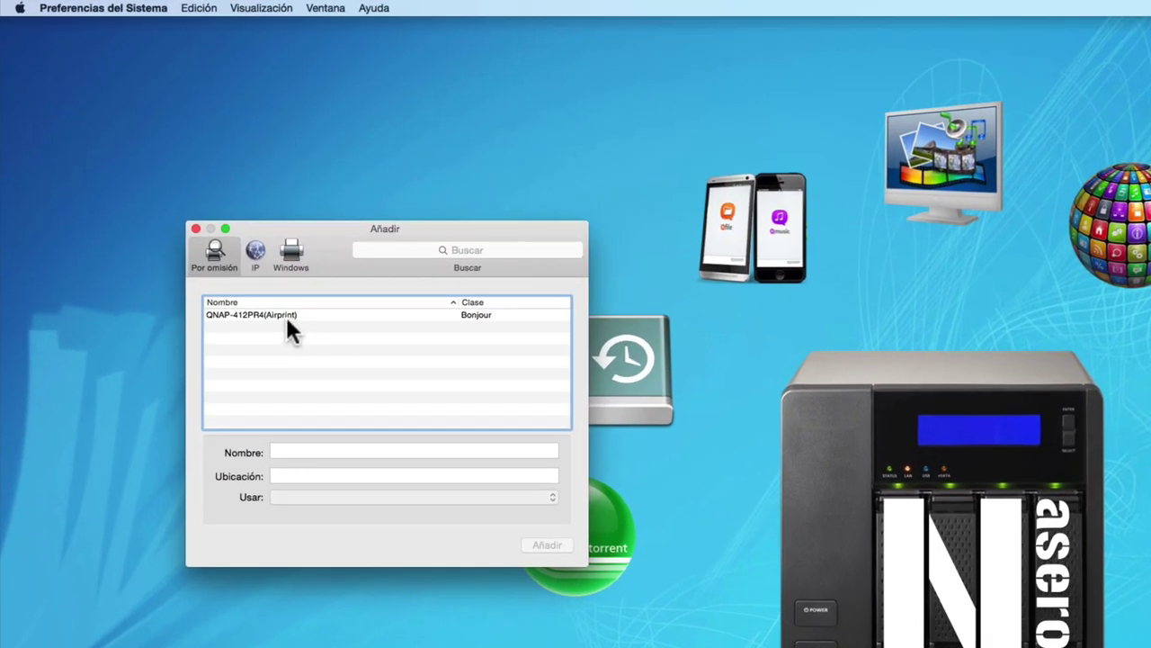
left_click(286, 314)
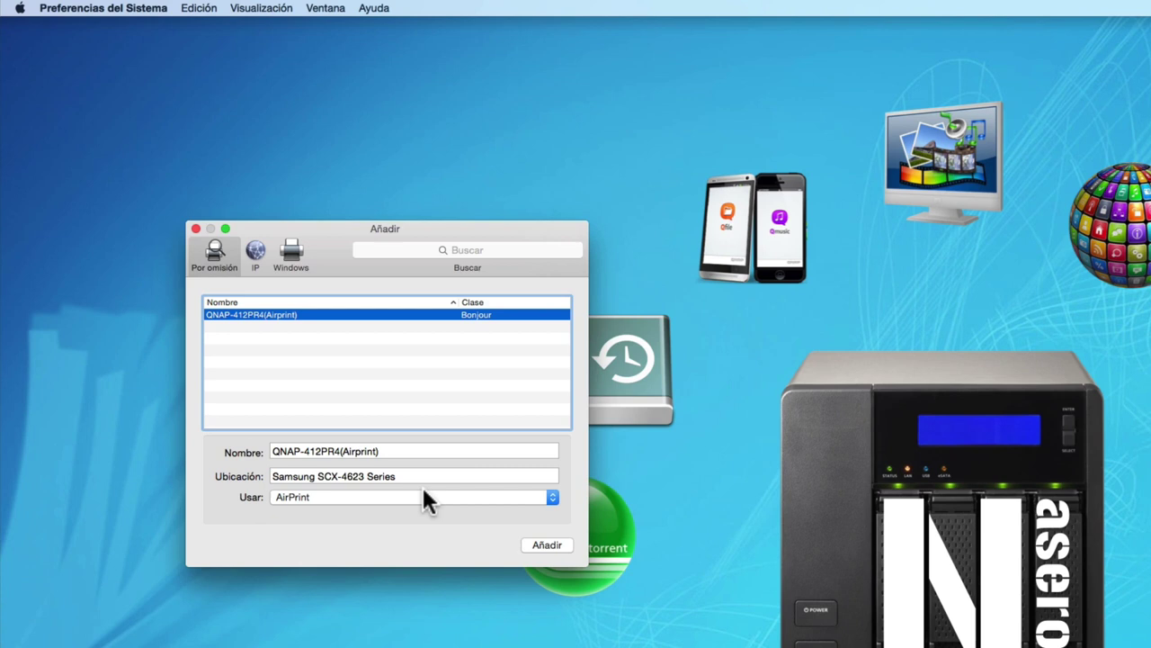
left_click(535, 543)
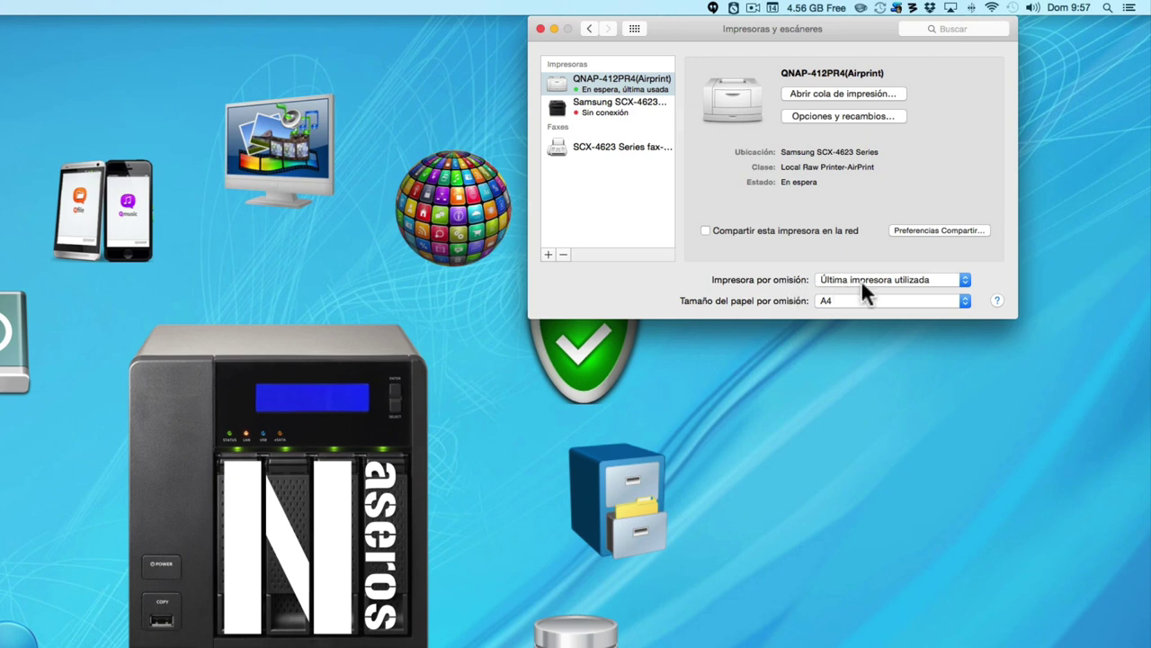
Step: Set the default printer to QNAP-412PR4(Airprint) and close the preferences
left_click(964, 279)
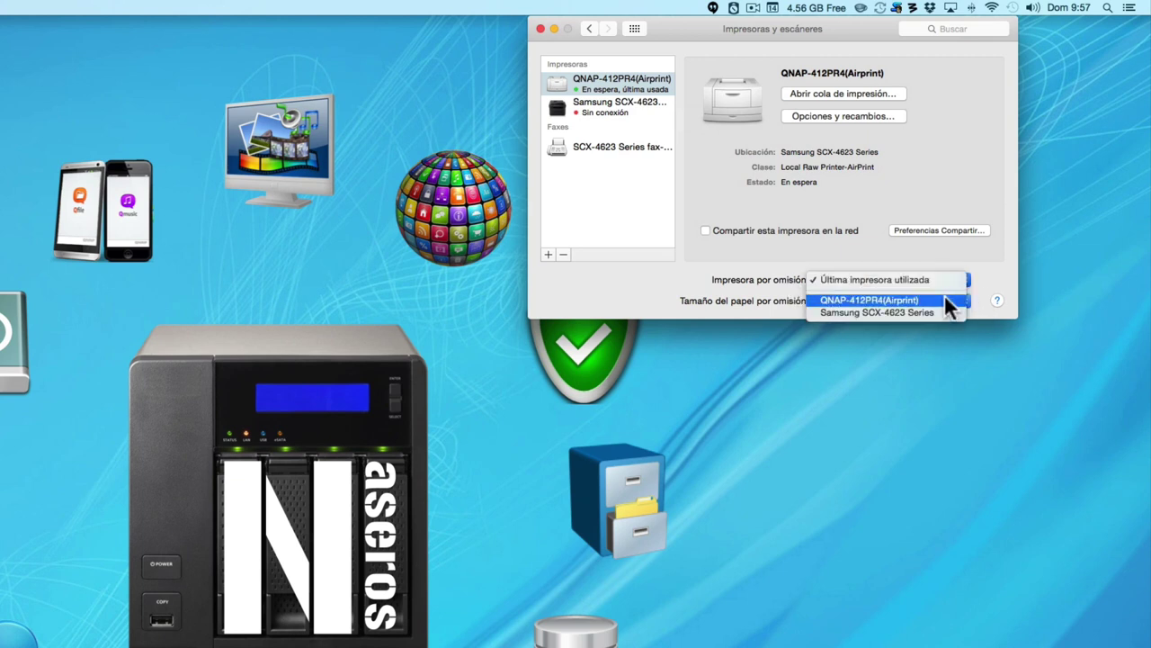
left_click(944, 301)
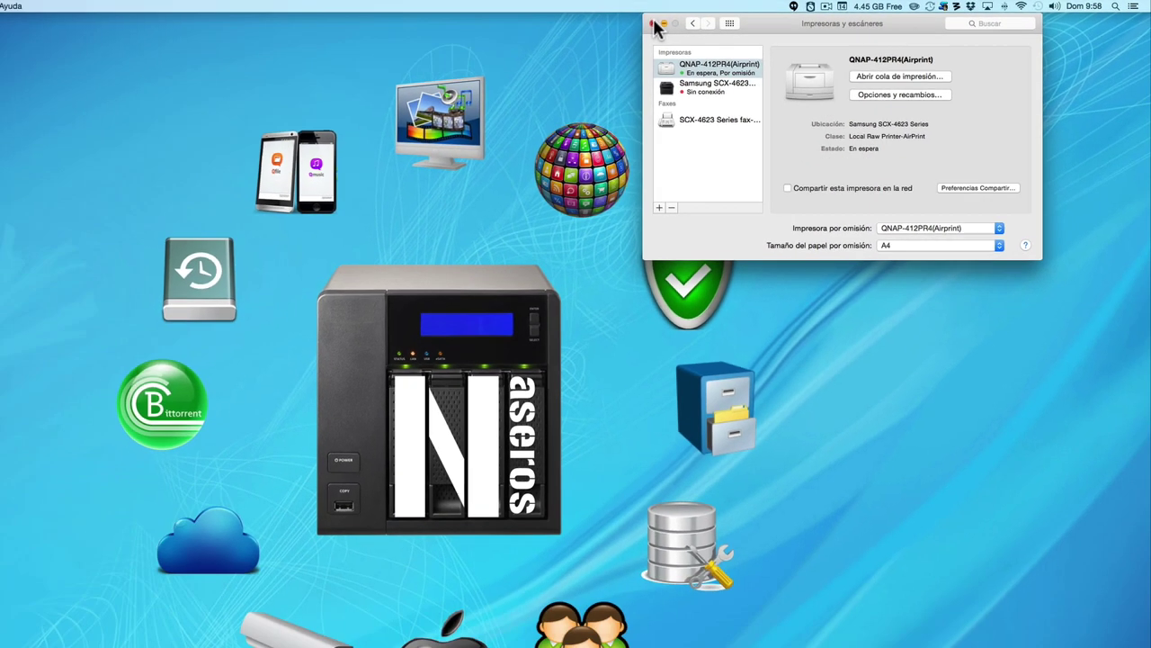
left_click(540, 29)
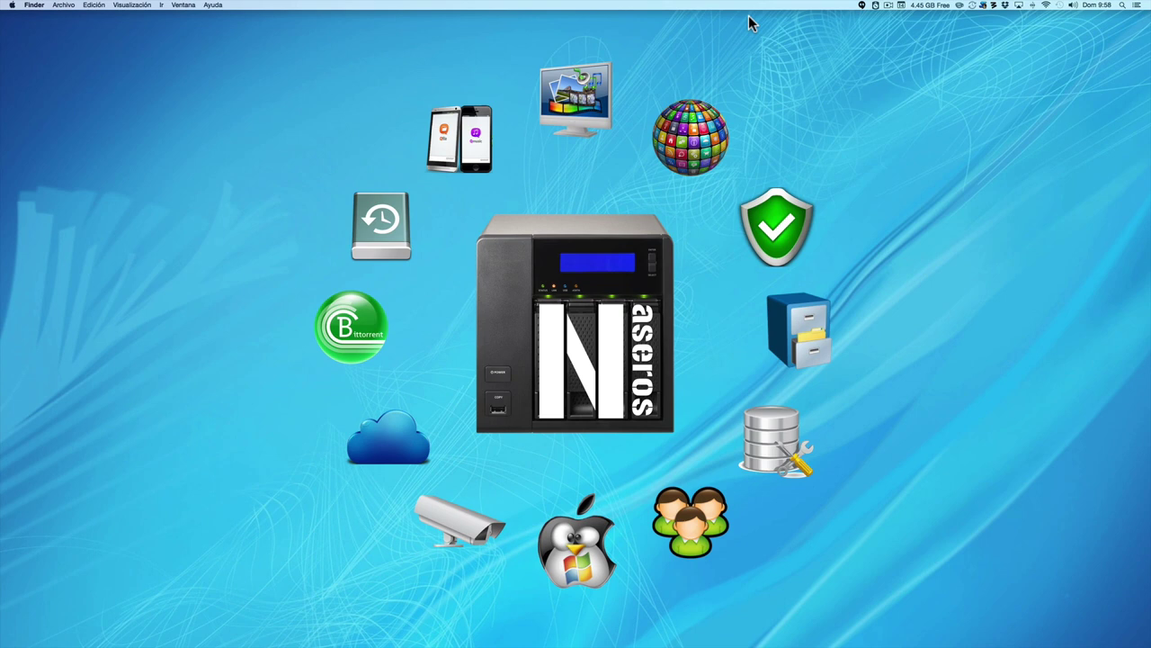
Step: Launch Pages and open the document "qgenie unboxing"
key("super+space")
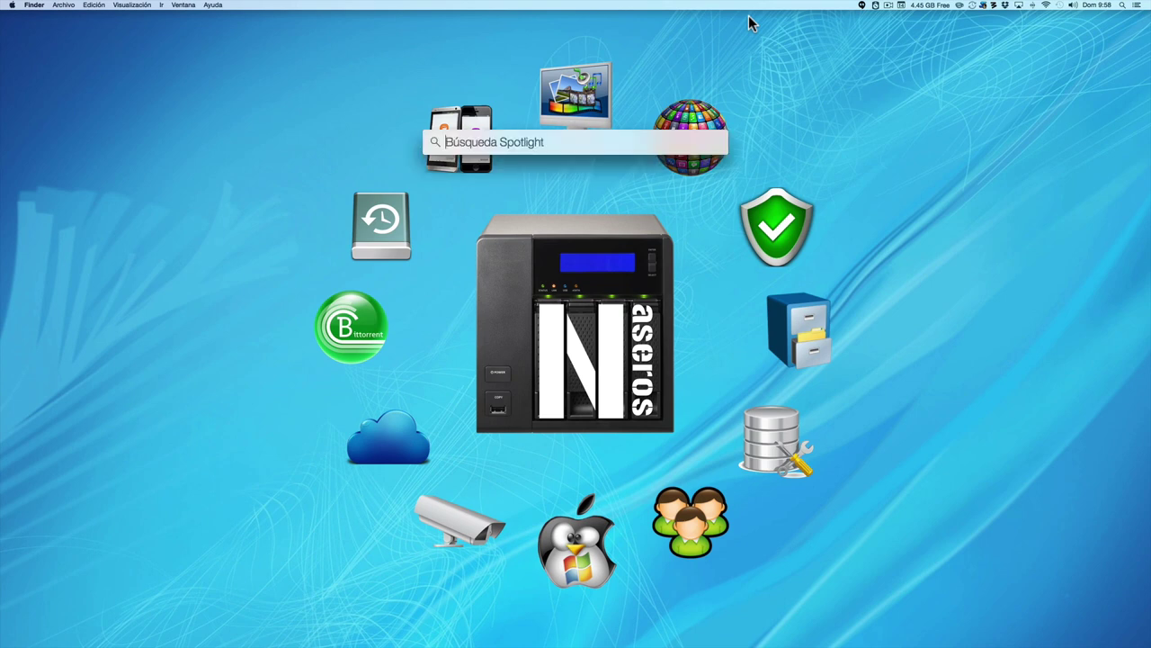
type("pages")
key("Return")
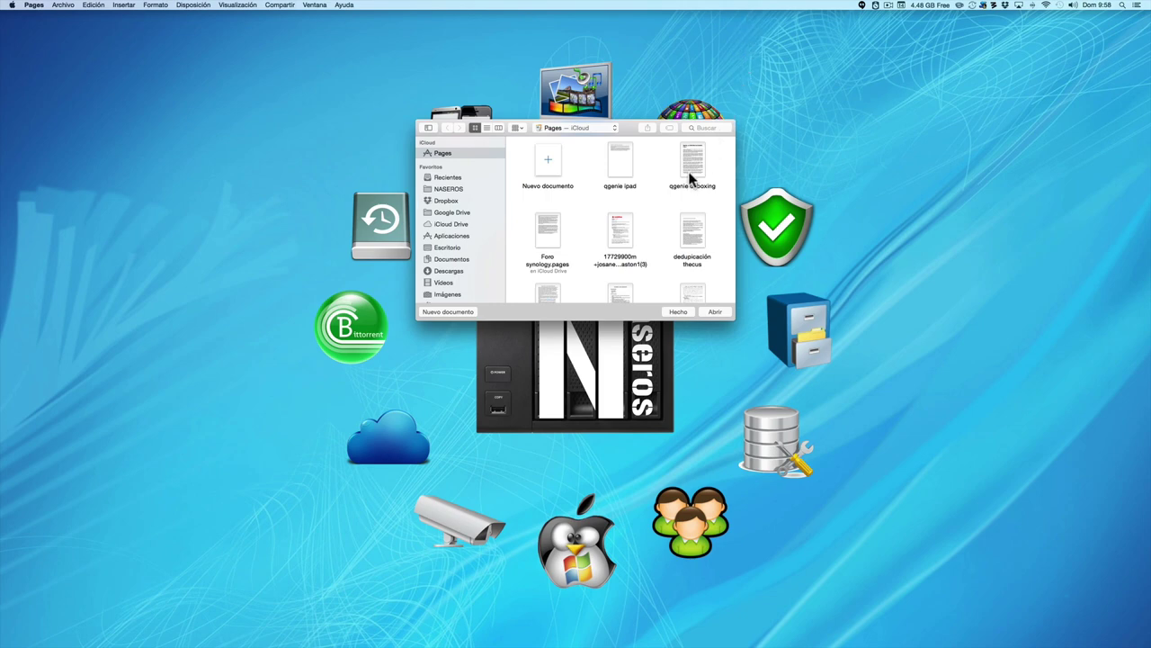
double_click(692, 171)
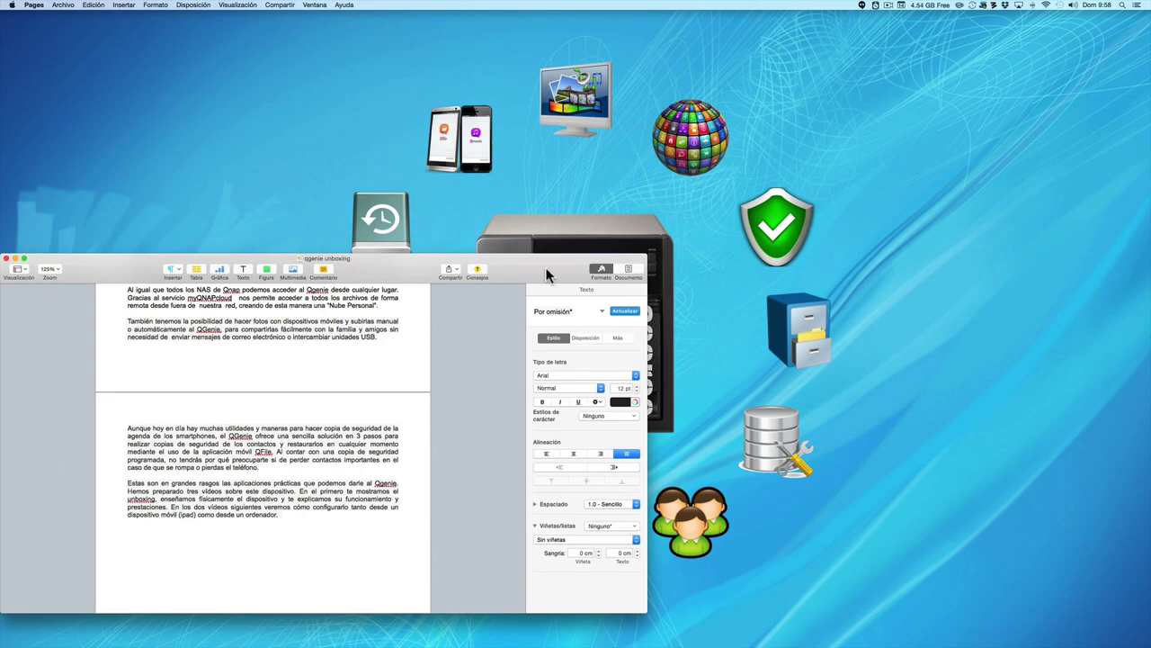
Step: Check the QNAP-412PR4(Airprint) printer choice in the document's print settings, cancel printing, and close the document
key("super")
key("super+p")
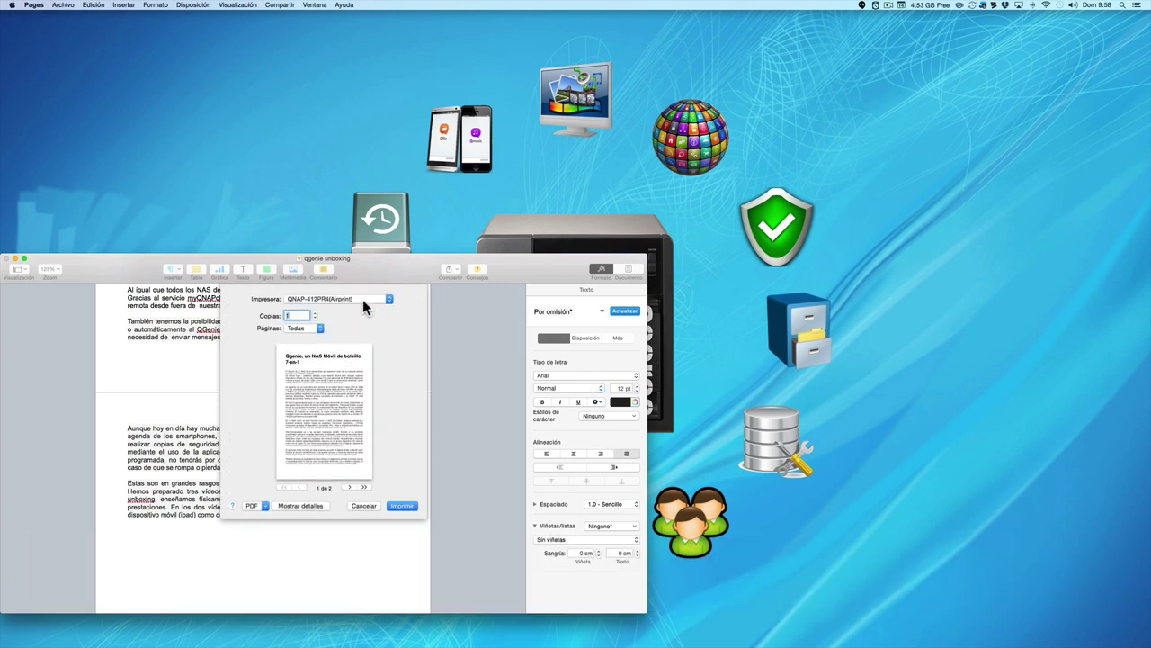
left_click(406, 508)
left_click(391, 299)
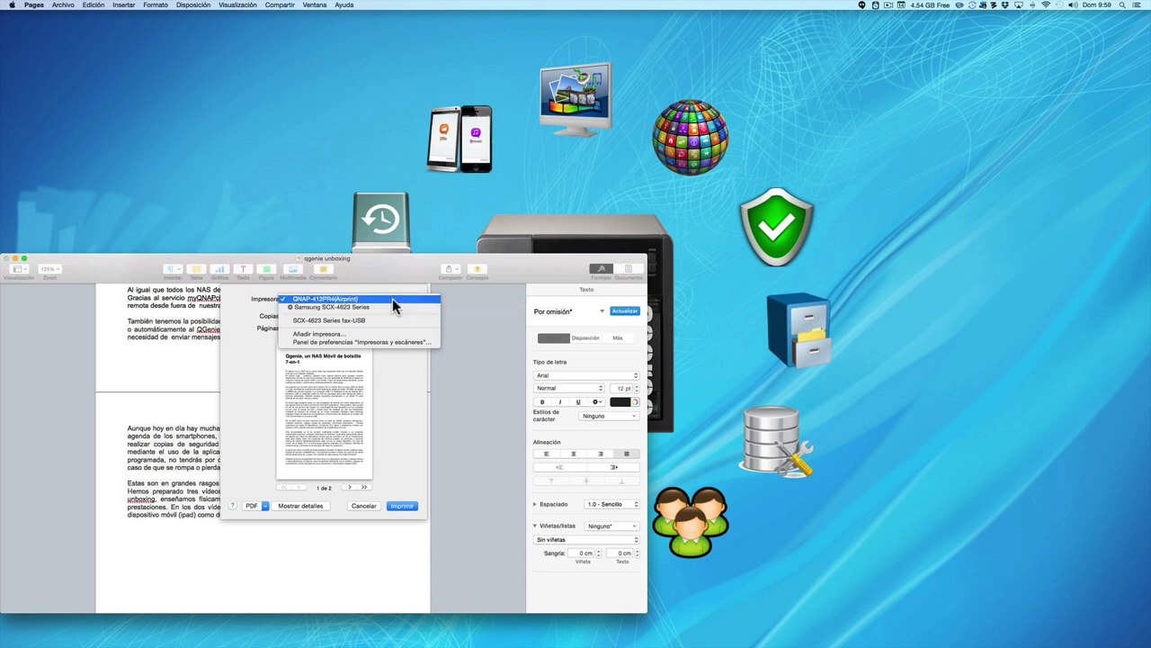
left_click(392, 298)
left_click_drag(395, 265, 482, 198)
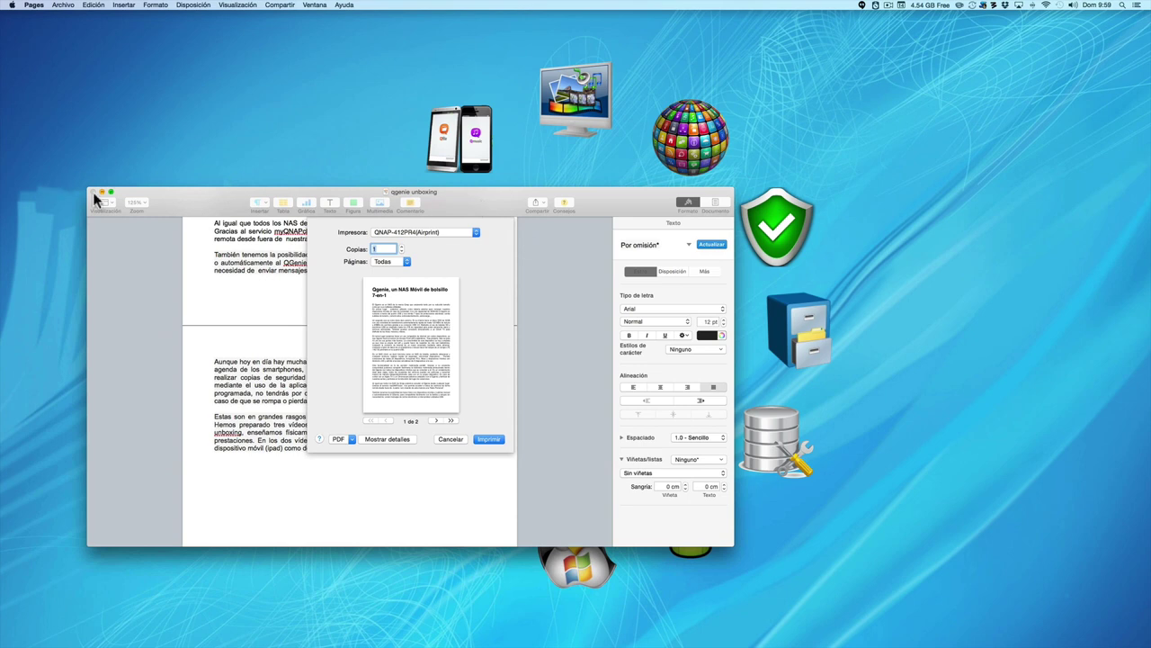
left_click(458, 440)
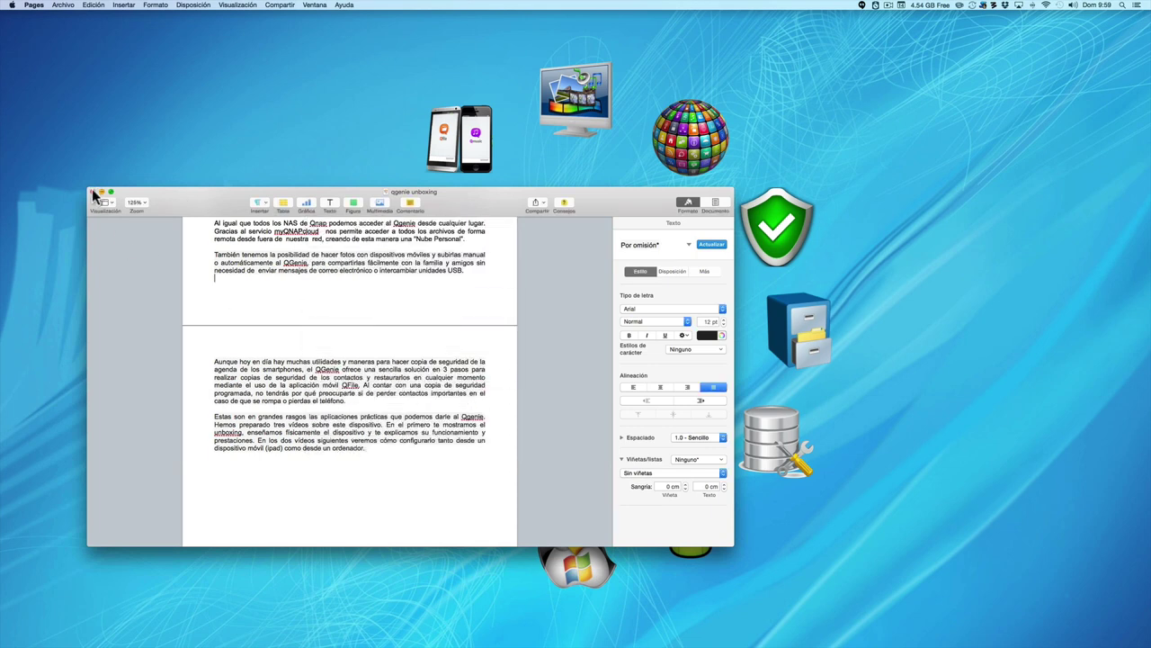
left_click(92, 192)
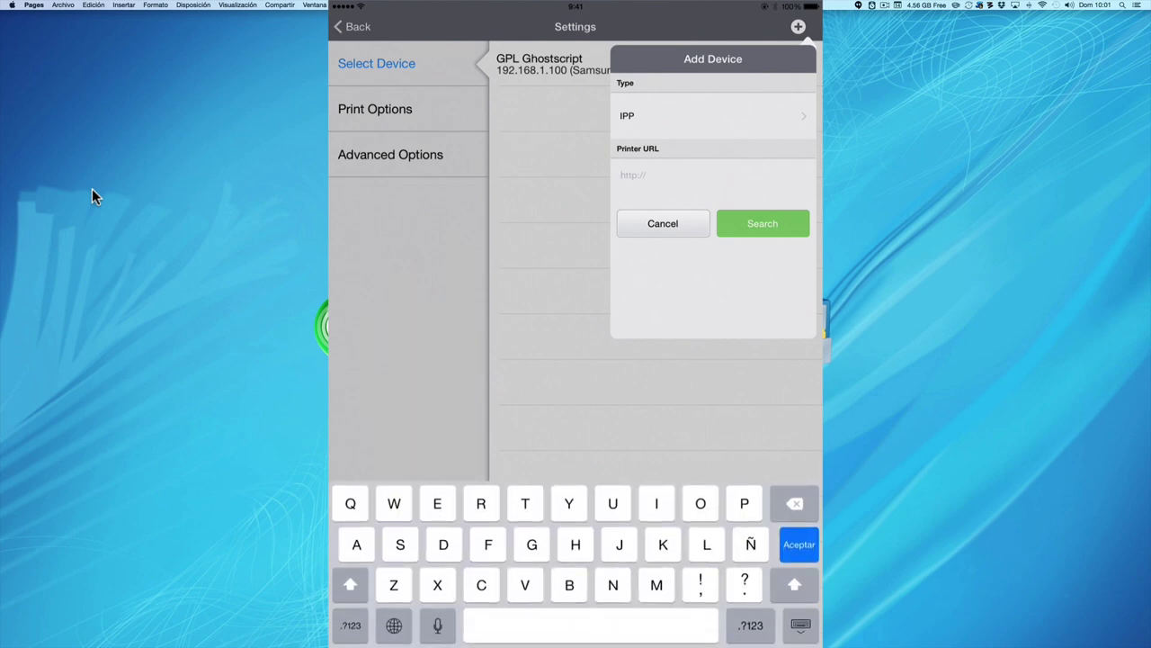
Step: Search for an IPP printer at the URL 192.168.1.100 in the tablet printing app's device settings
type("192.1")
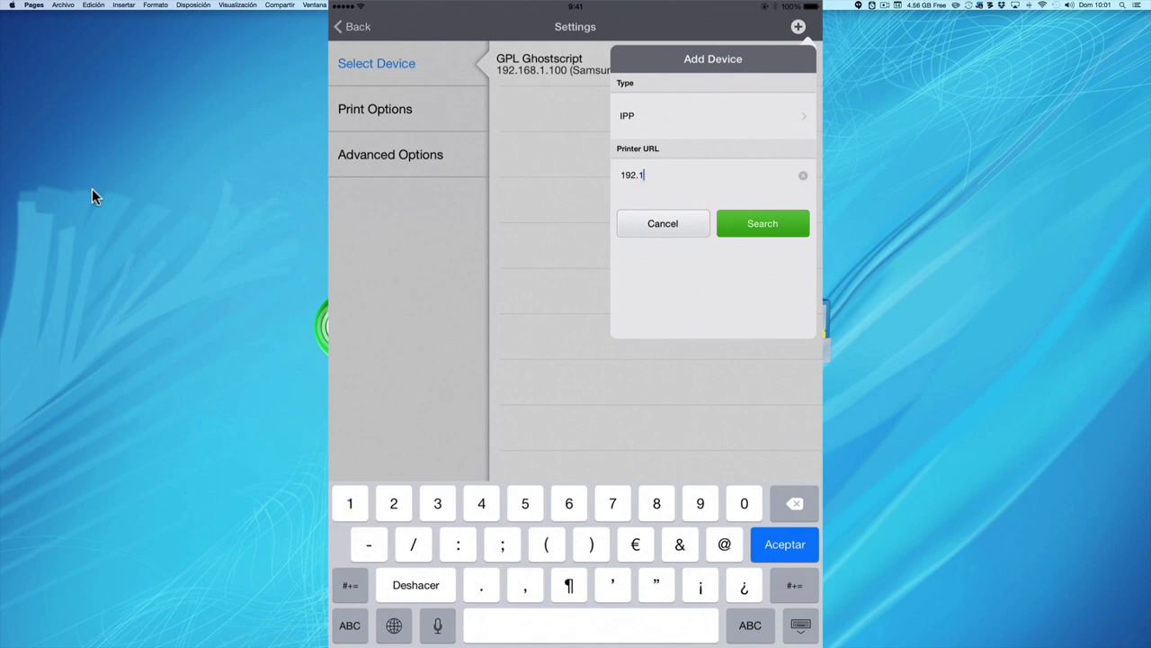
type("68.1")
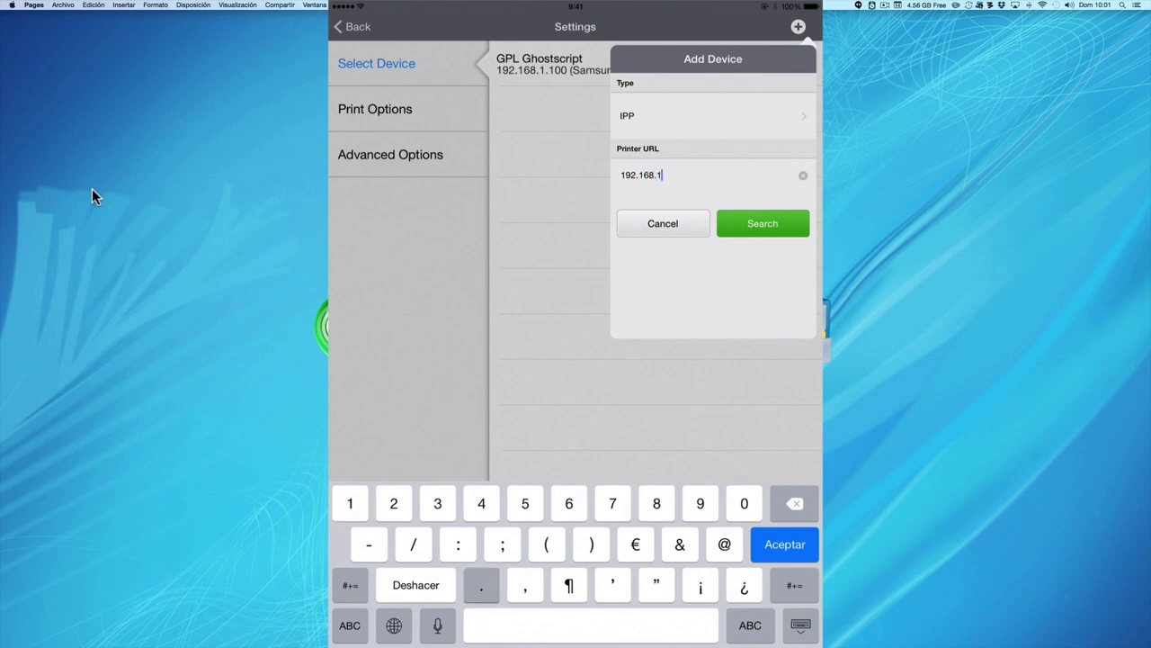
type(".100")
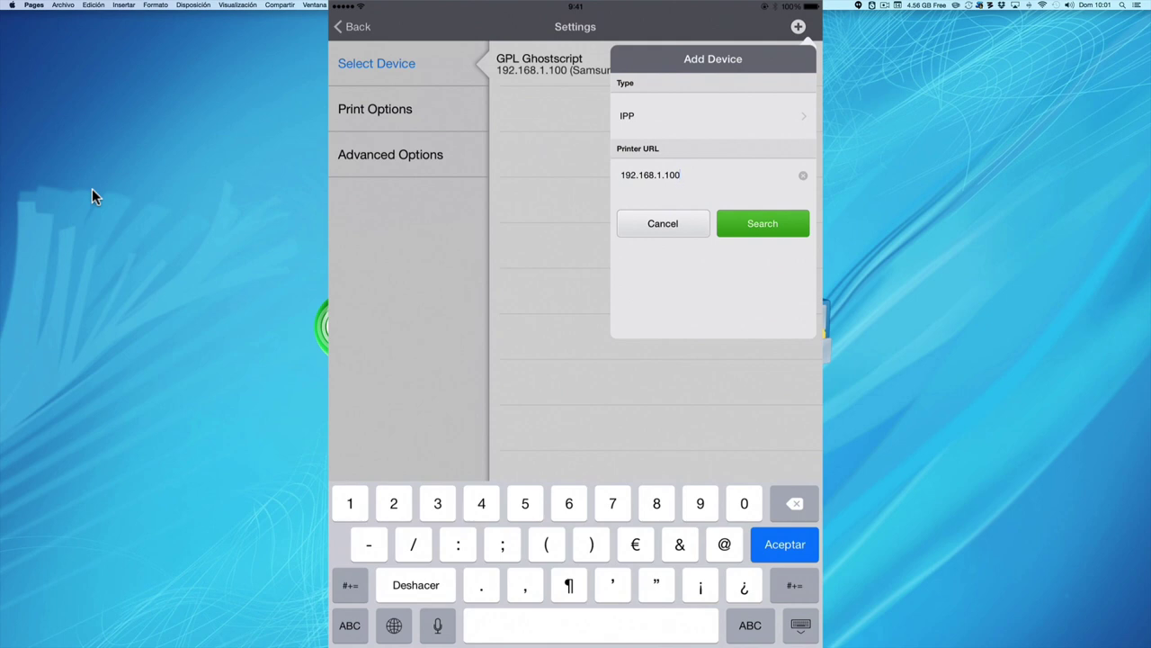
left_click(762, 223)
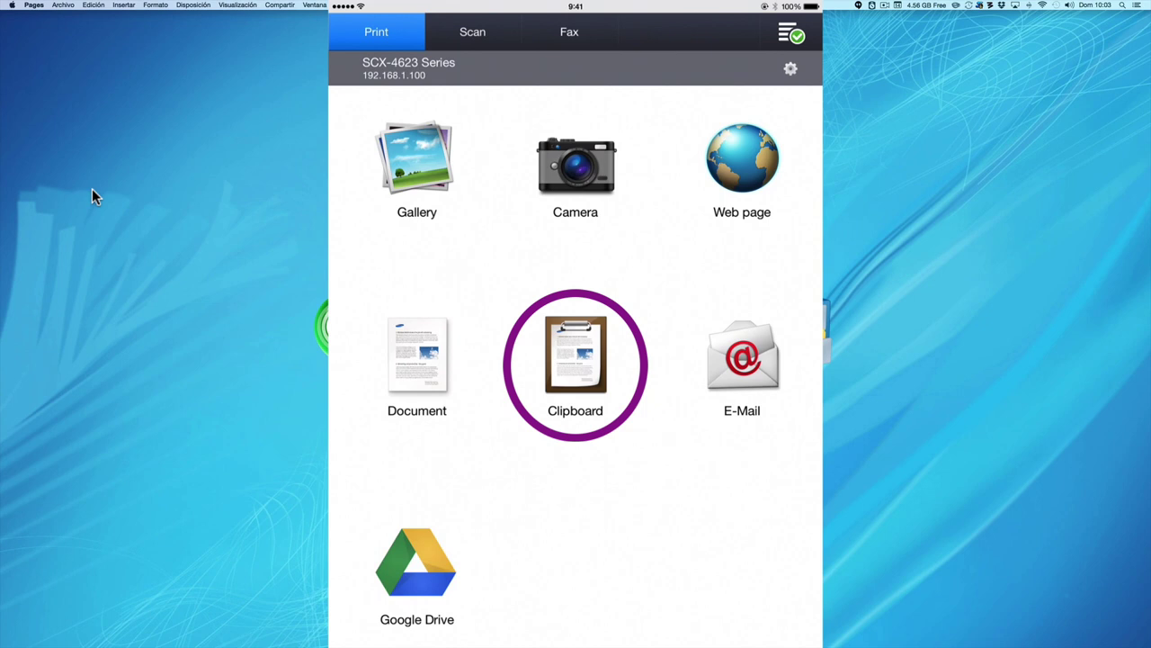
Step: Open the e-mail account list of the printing app as a source for printing
left_click(742, 359)
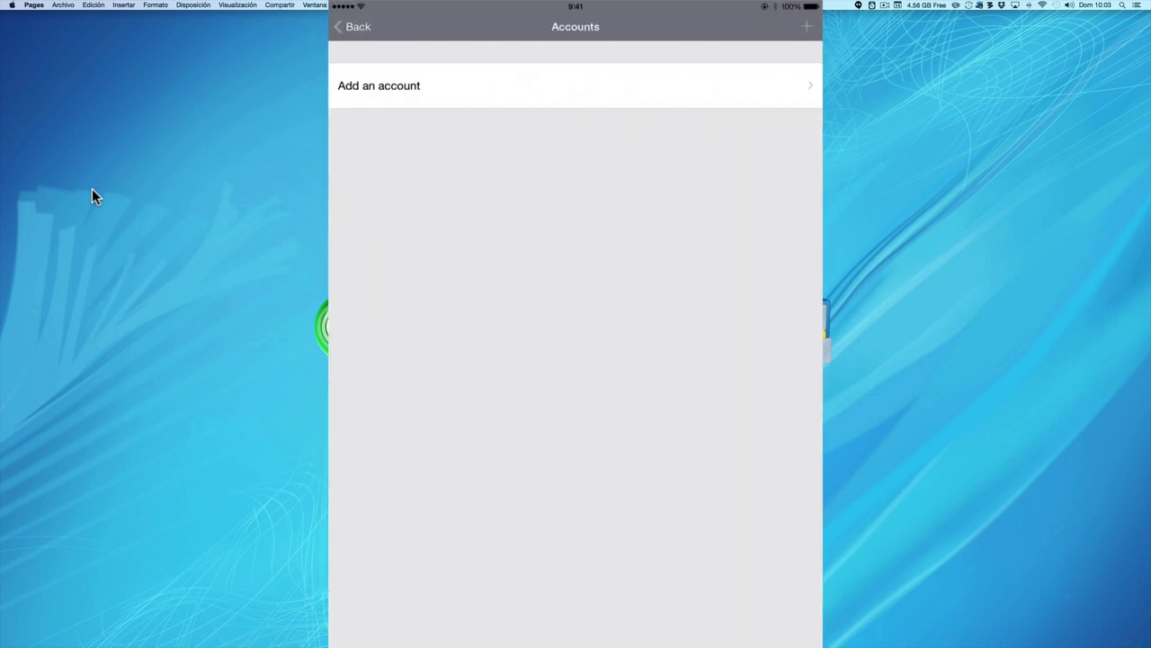